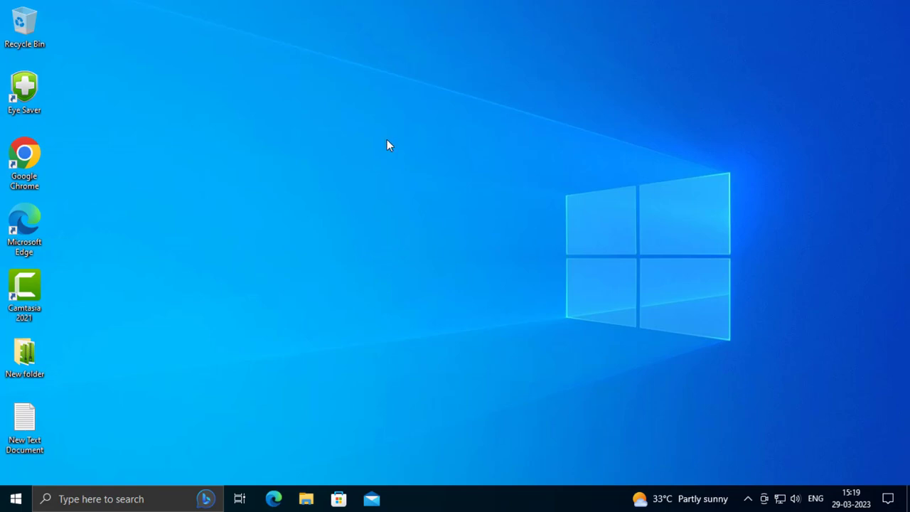
{"action": "right_click", "coordinate": [388, 141]}
{"action": "left_click", "coordinate": [410, 182]}
Step: Search Windows for This PC, open it, and reposition and enlarge its window on the desktop
{"action": "left_click", "coordinate": [51, 501]}
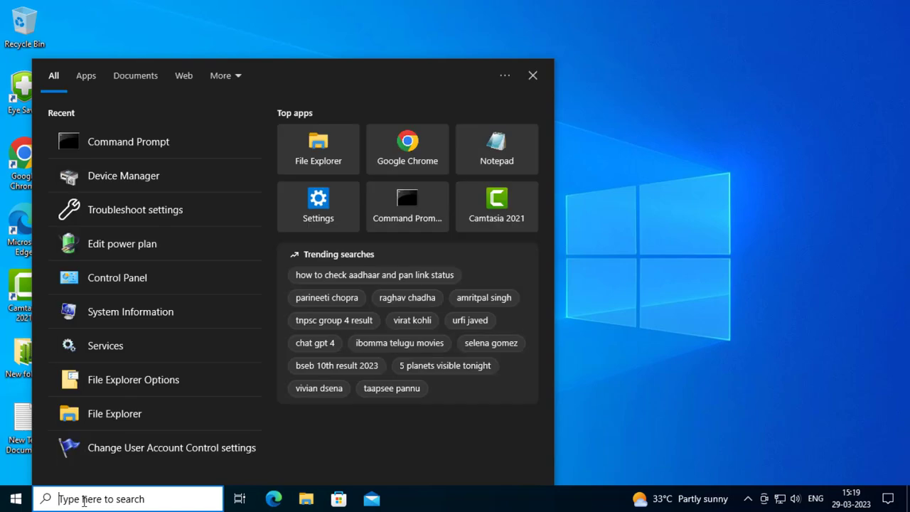
{"action": "type", "text": "thi"}
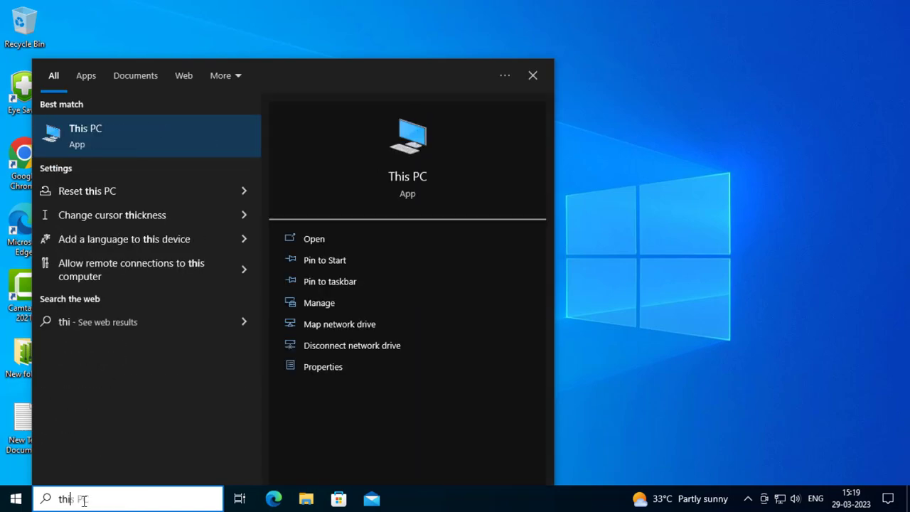
{"action": "left_click", "coordinate": [308, 242]}
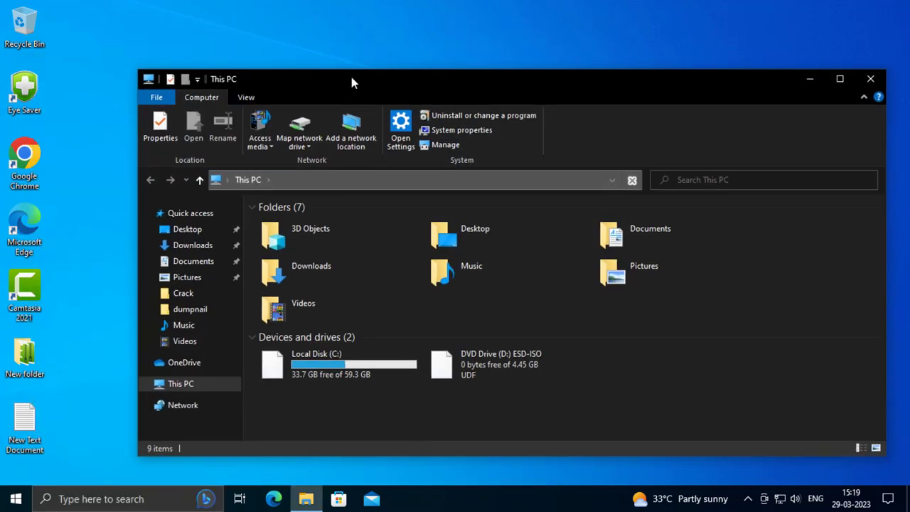
{"action": "left_click_drag", "start_coordinate": [351, 77], "coordinate": [345, 45]}
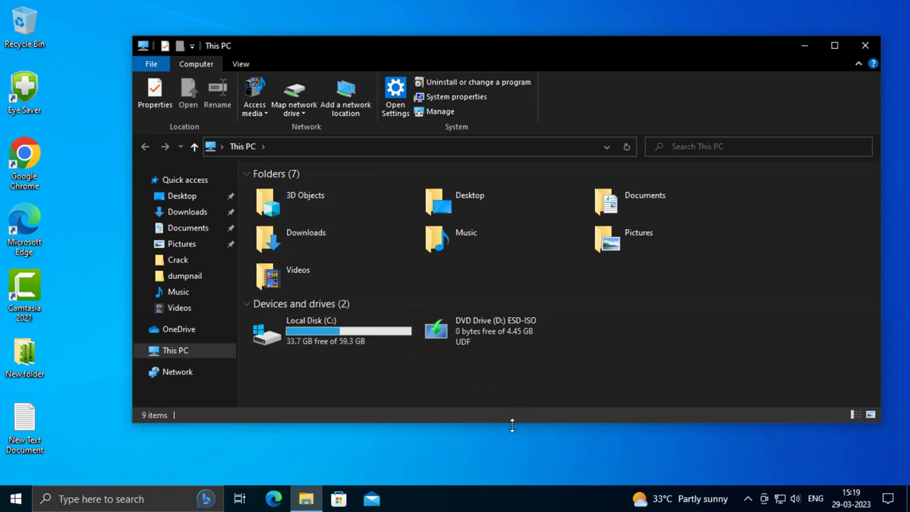
{"action": "left_click_drag", "start_coordinate": [510, 421], "coordinate": [510, 451]}
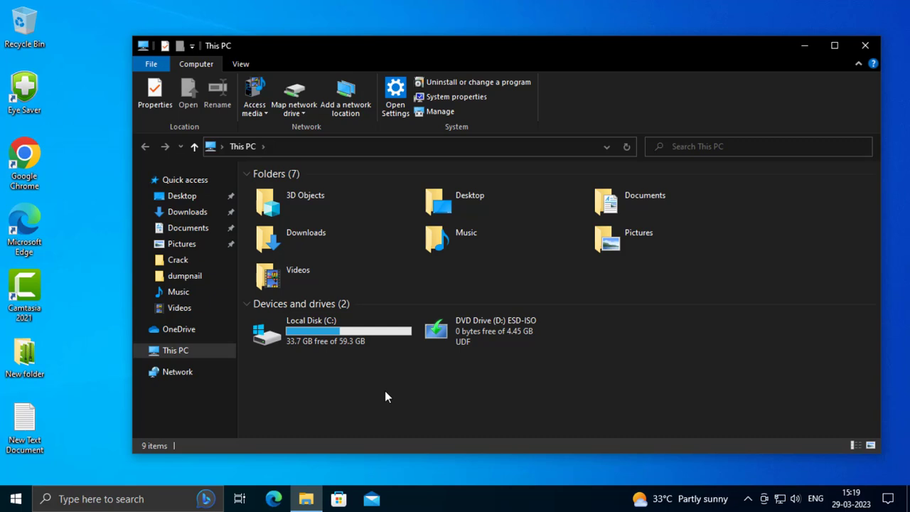
Step: Open the security permissions of Local Disk (C:) for editing from the drive's properties
{"action": "right_click", "coordinate": [337, 342]}
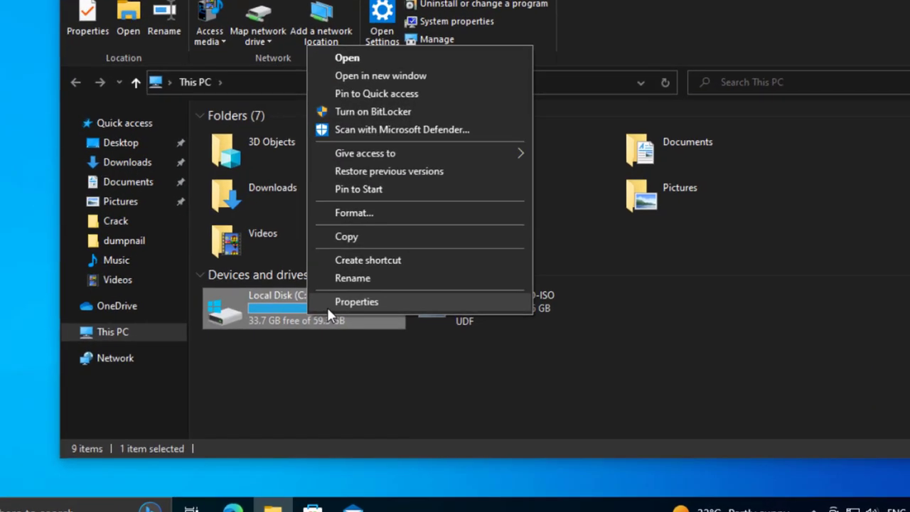
{"action": "left_click", "coordinate": [329, 307]}
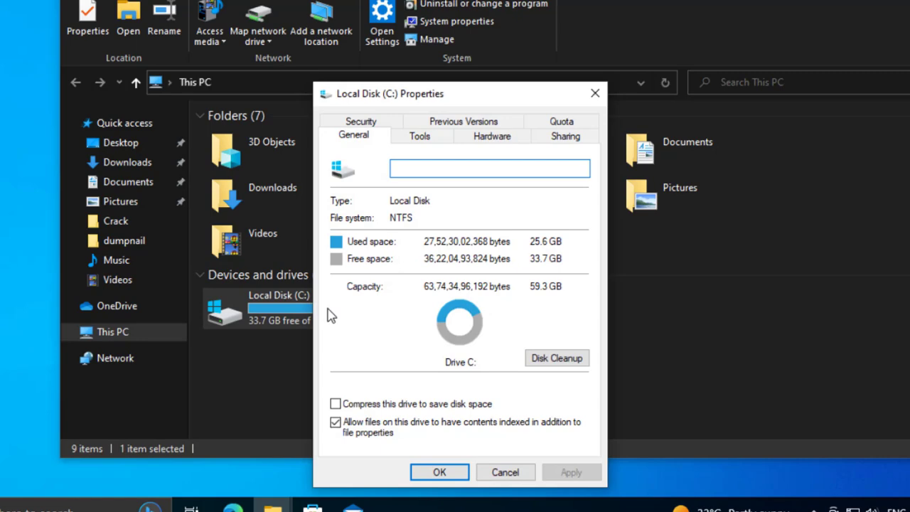
{"action": "left_click", "coordinate": [344, 121]}
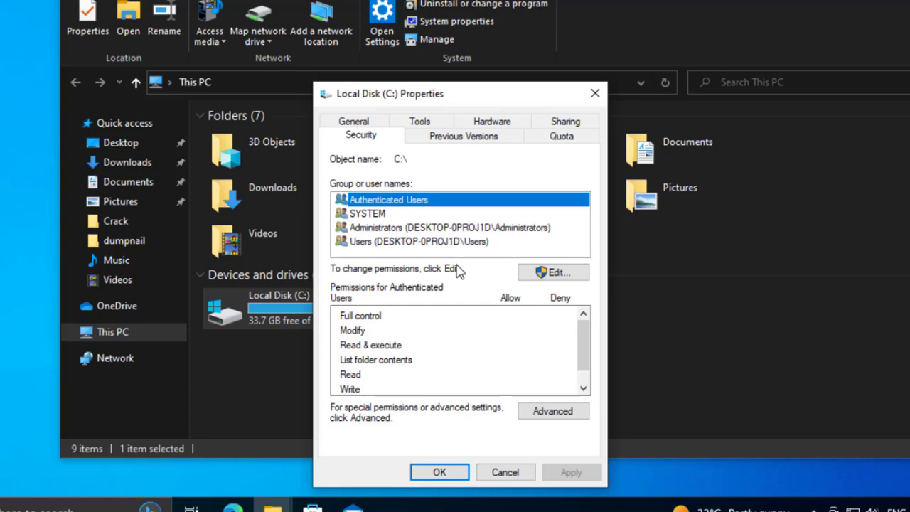
{"action": "left_click", "coordinate": [544, 277]}
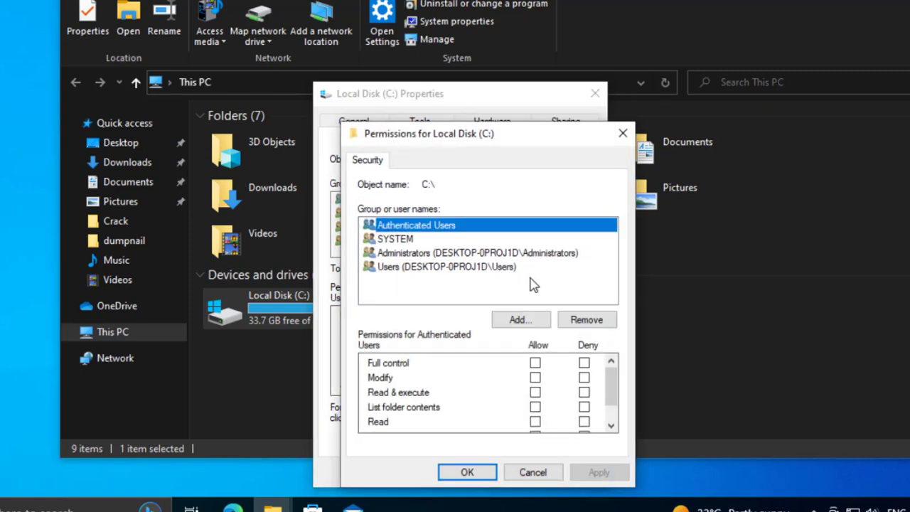
Step: Find the Everyone group through the advanced user search and add it to the permission entries of Local Disk (C:)
{"action": "left_click", "coordinate": [518, 322]}
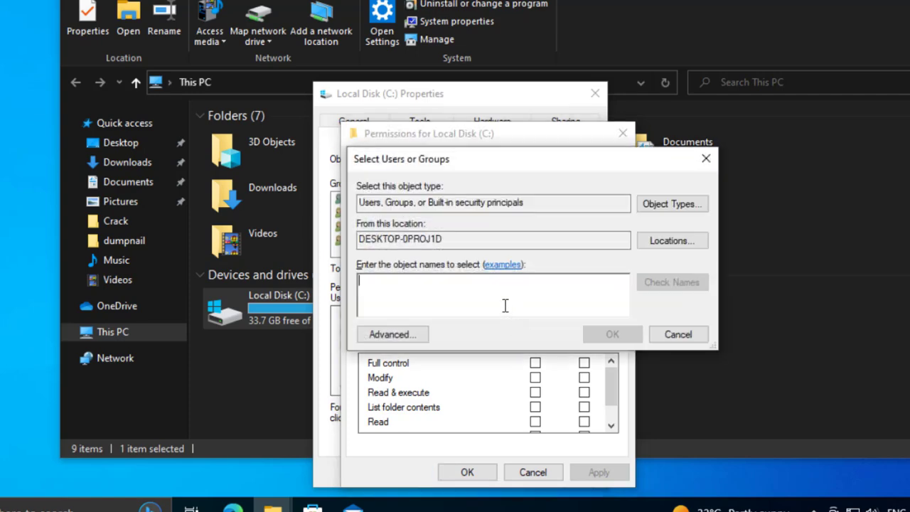
{"action": "left_click", "coordinate": [405, 340]}
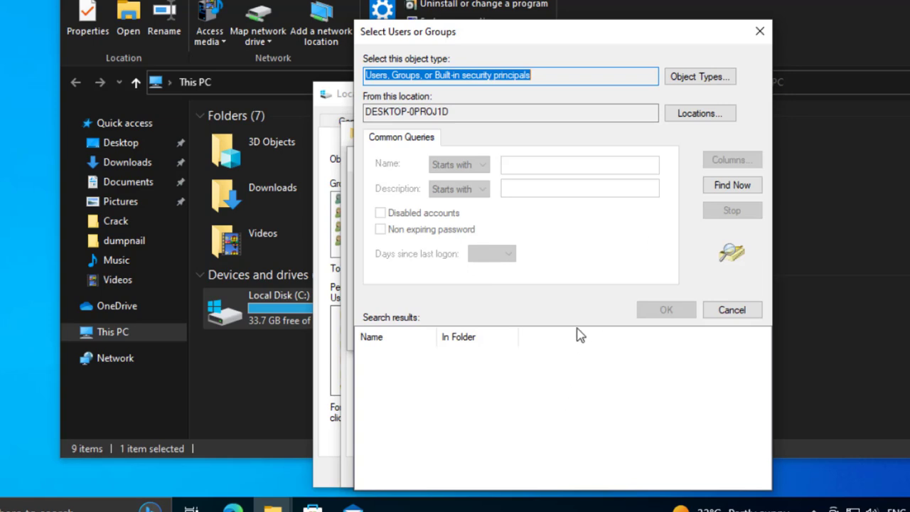
{"action": "left_click", "coordinate": [716, 186]}
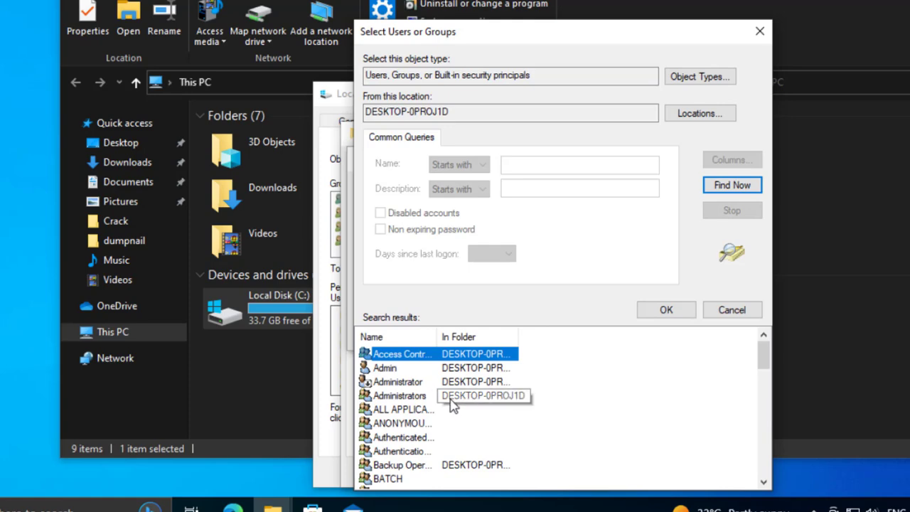
{"action": "scroll", "coordinate": [445, 404], "scroll_direction": "down", "scroll_amount": 6}
{"action": "scroll", "coordinate": [413, 398], "scroll_direction": "up", "scroll_amount": 1}
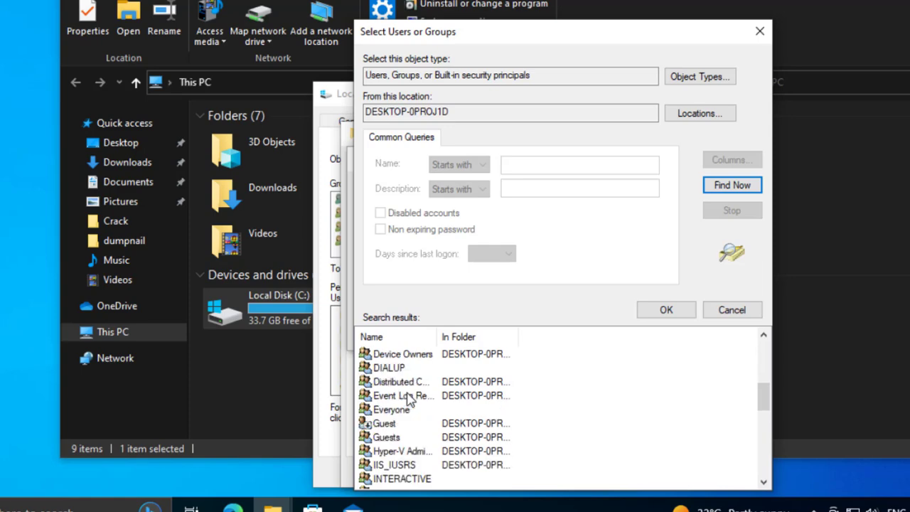
{"action": "left_click", "coordinate": [395, 413]}
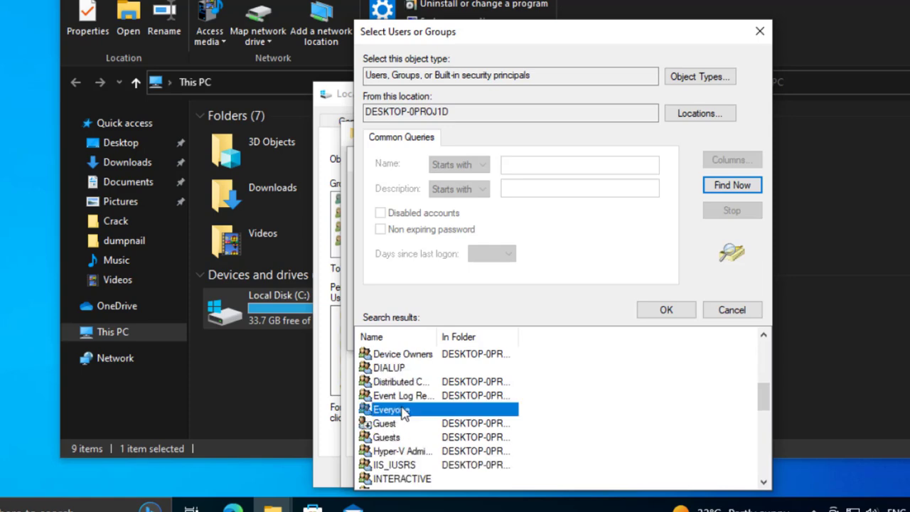
{"action": "left_click", "coordinate": [679, 310]}
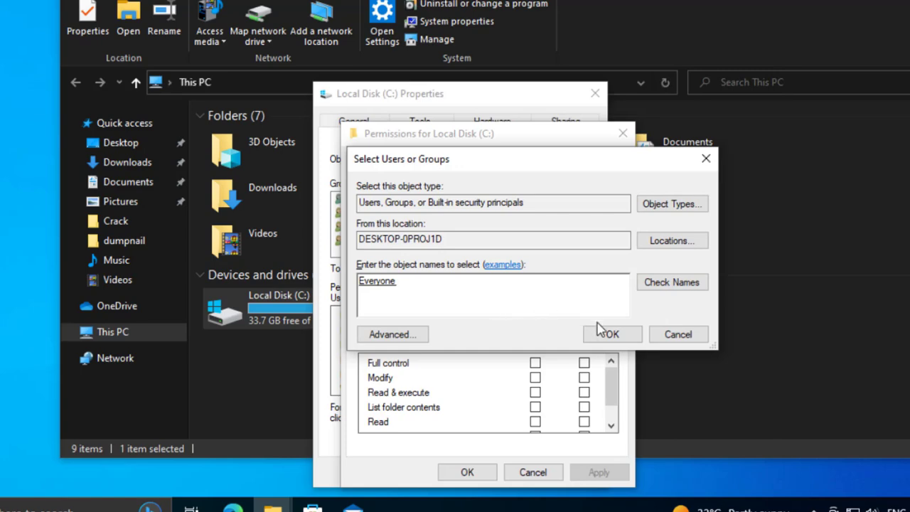
{"action": "left_click", "coordinate": [614, 337]}
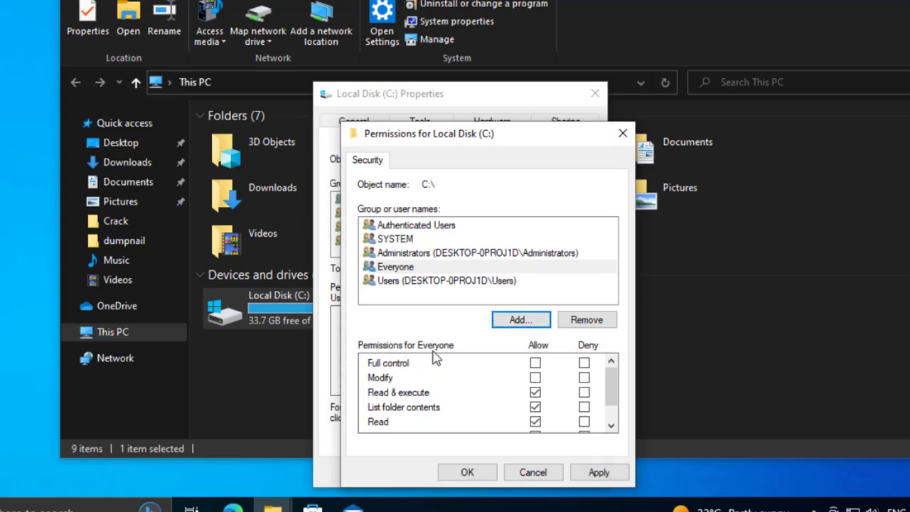
Step: Allow Full control for the Everyone group on Local Disk (C:) and review its resulting permissions
{"action": "left_click", "coordinate": [535, 364]}
{"action": "left_click", "coordinate": [535, 365]}
{"action": "left_click", "coordinate": [536, 364]}
{"action": "left_click", "coordinate": [535, 364]}
{"action": "scroll", "coordinate": [483, 395], "scroll_direction": "down", "scroll_amount": 1}
{"action": "scroll", "coordinate": [509, 411], "scroll_direction": "up", "scroll_amount": 1}
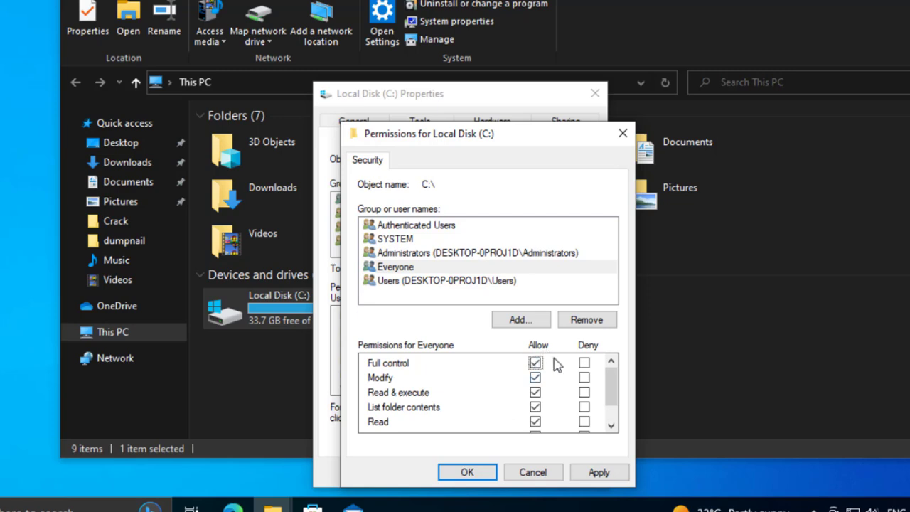
{"action": "scroll", "coordinate": [505, 409], "scroll_direction": "down", "scroll_amount": 1}
{"action": "scroll", "coordinate": [514, 409], "scroll_direction": "up", "scroll_amount": 1}
{"action": "scroll", "coordinate": [520, 405], "scroll_direction": "down", "scroll_amount": 1}
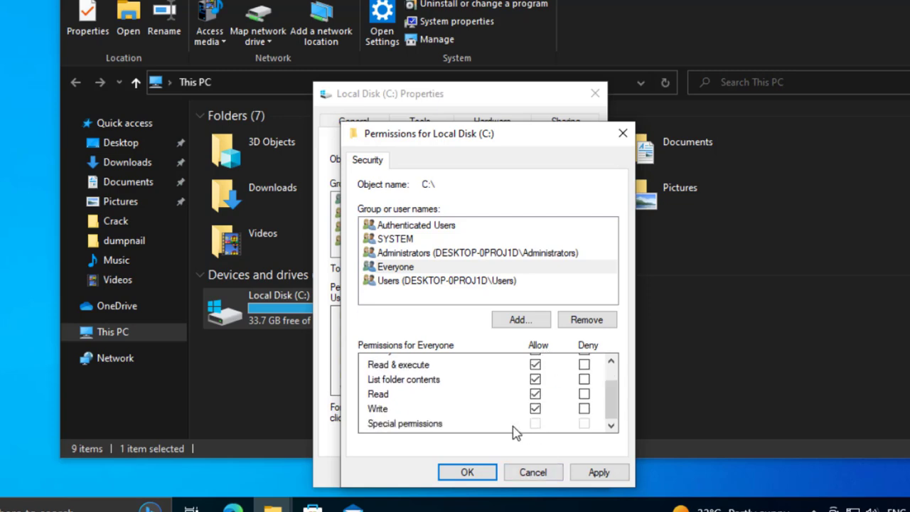
{"action": "scroll", "coordinate": [494, 418], "scroll_direction": "up", "scroll_amount": 1}
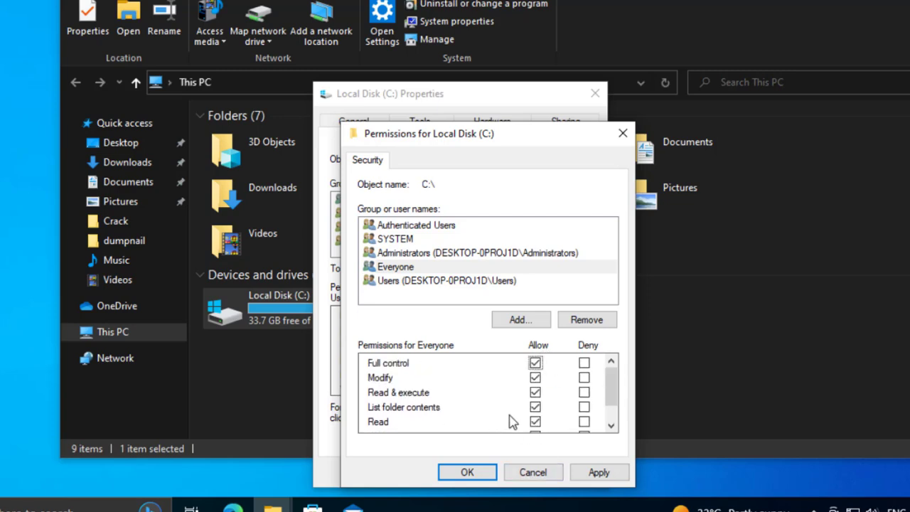
Step: Apply the drive permissions, accept the root directory change, continue past the first file error and cancel at the next one
{"action": "left_click", "coordinate": [598, 475]}
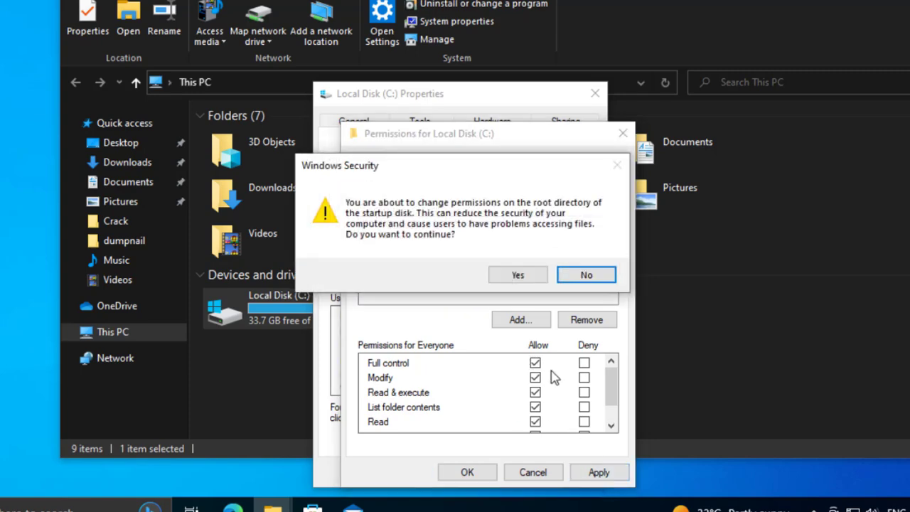
{"action": "left_click", "coordinate": [517, 277]}
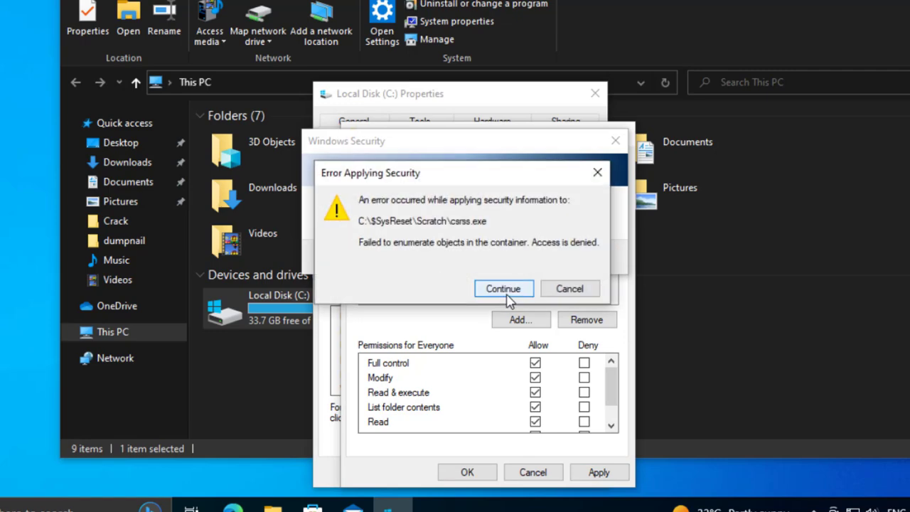
{"action": "left_click", "coordinate": [517, 290]}
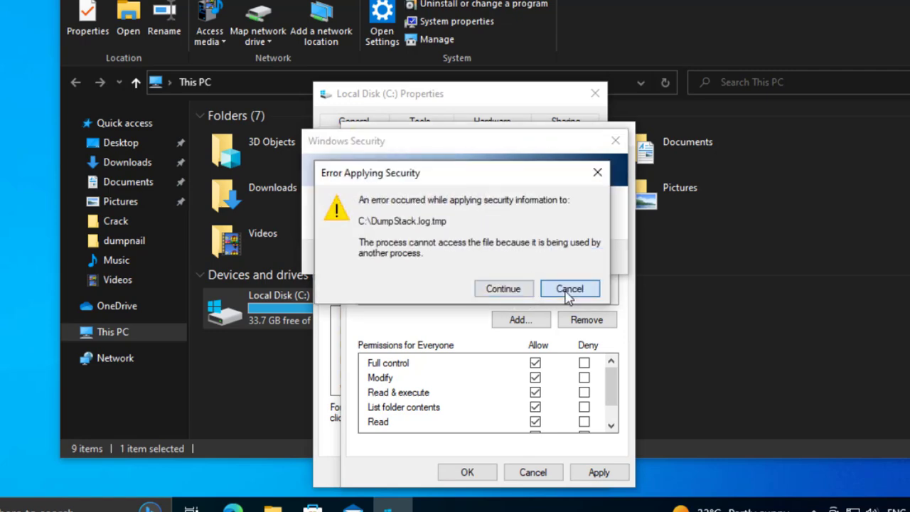
{"action": "left_click", "coordinate": [566, 291]}
{"action": "left_click", "coordinate": [573, 280]}
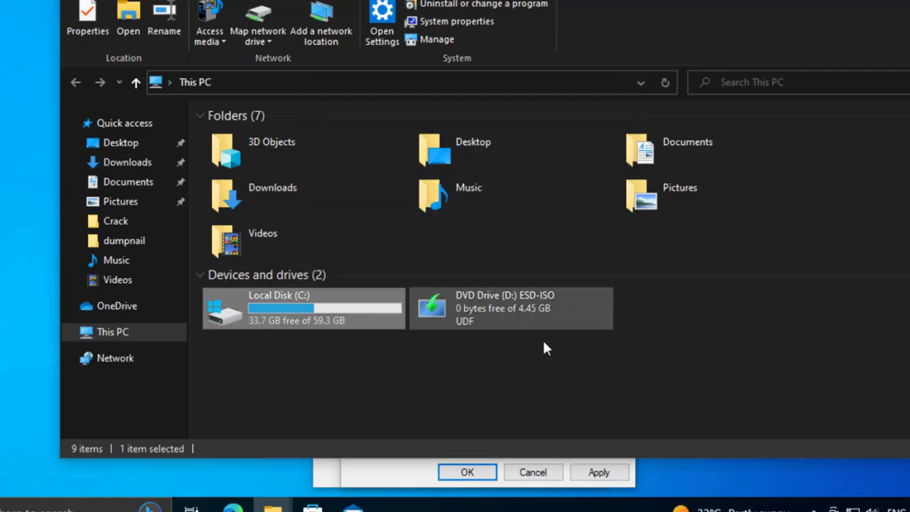
Step: Decline applying the root directory permissions again, and close the permissions and Local Disk (C:) properties dialogs
{"action": "left_click", "coordinate": [473, 478]}
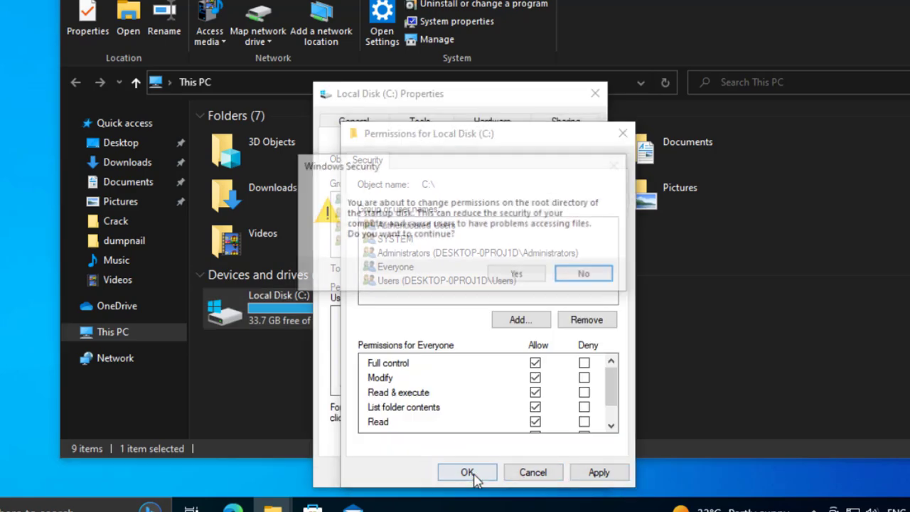
{"action": "left_click", "coordinate": [574, 283]}
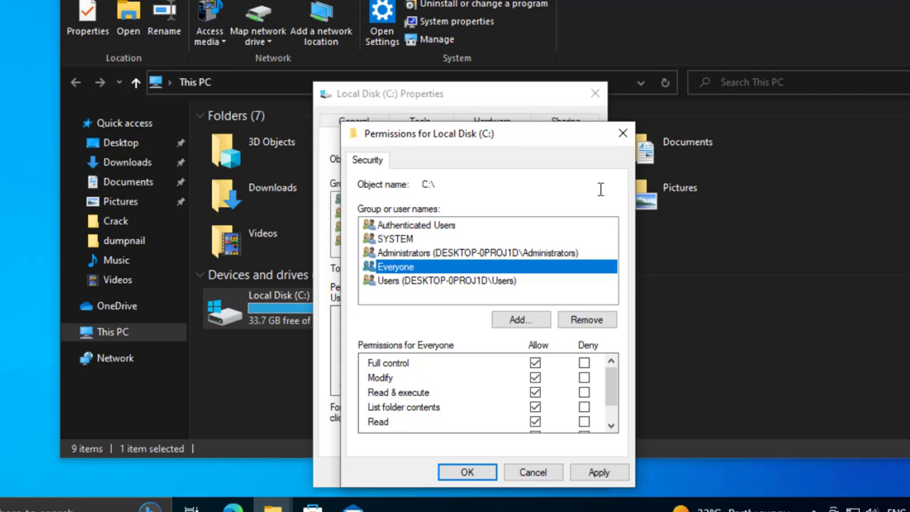
{"action": "left_click", "coordinate": [623, 135]}
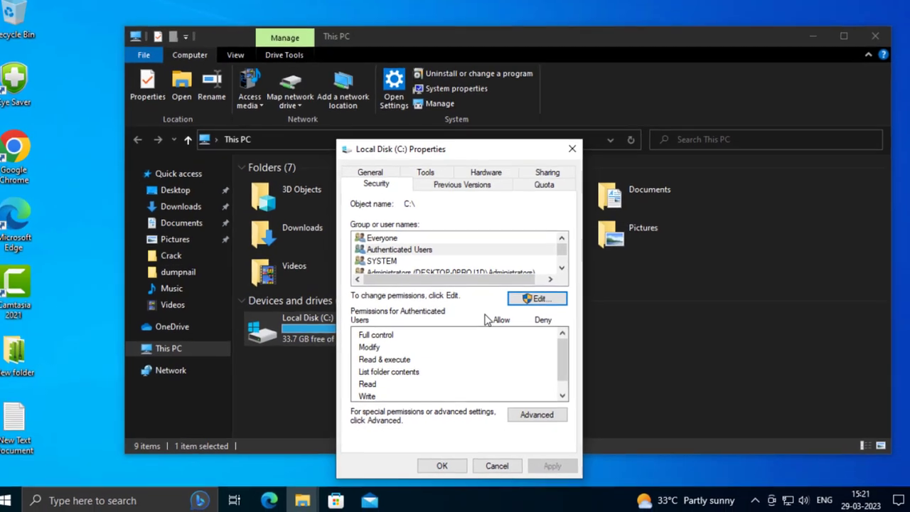
{"action": "left_click", "coordinate": [443, 466]}
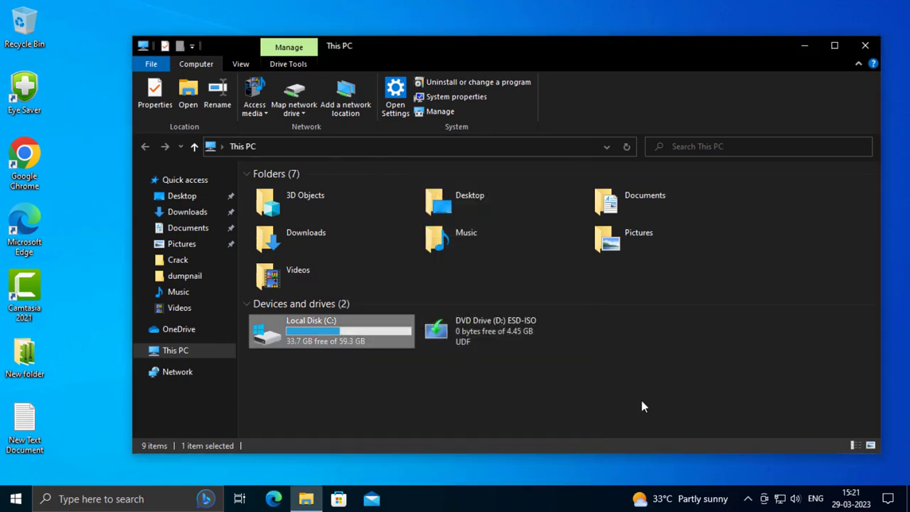
Step: Open Local Disk (C:) to check access to its folders, return to This PC and close the window
{"action": "double_click", "coordinate": [361, 336]}
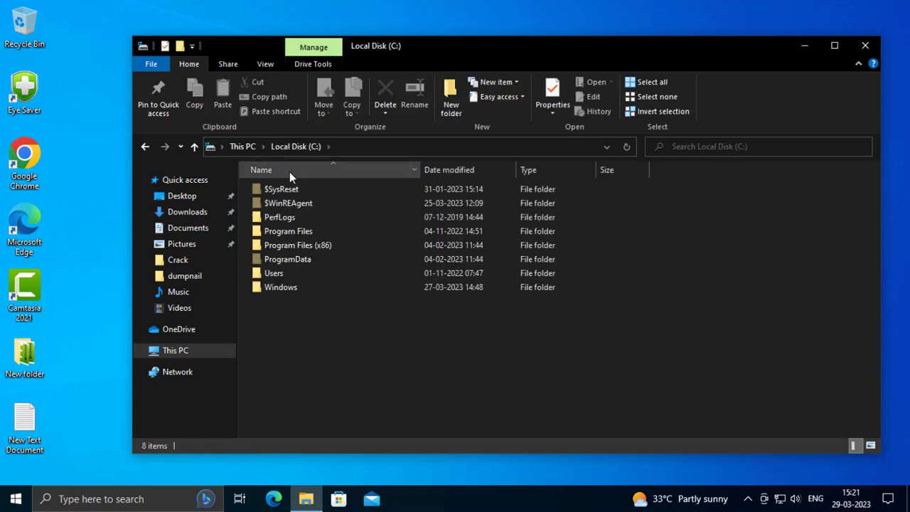
{"action": "left_click", "coordinate": [145, 147]}
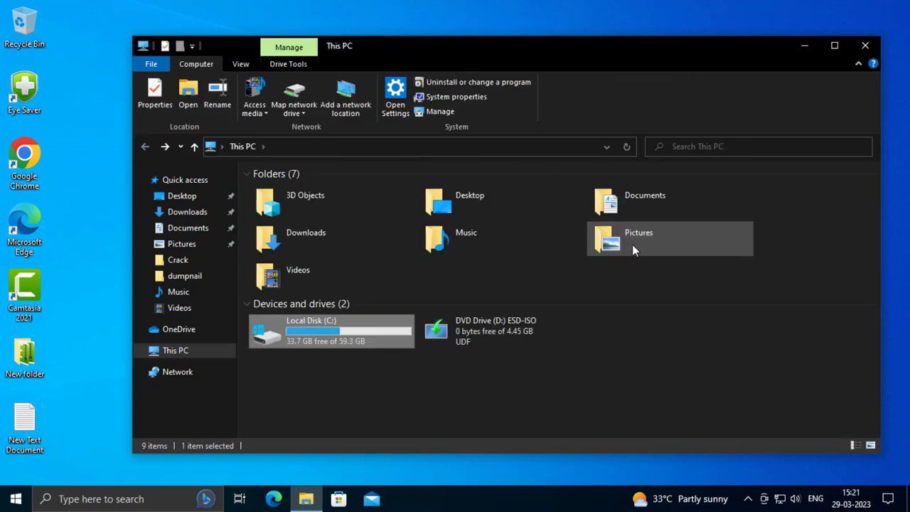
{"action": "left_click", "coordinate": [858, 48]}
{"action": "right_click", "coordinate": [383, 174]}
{"action": "left_click", "coordinate": [405, 213]}
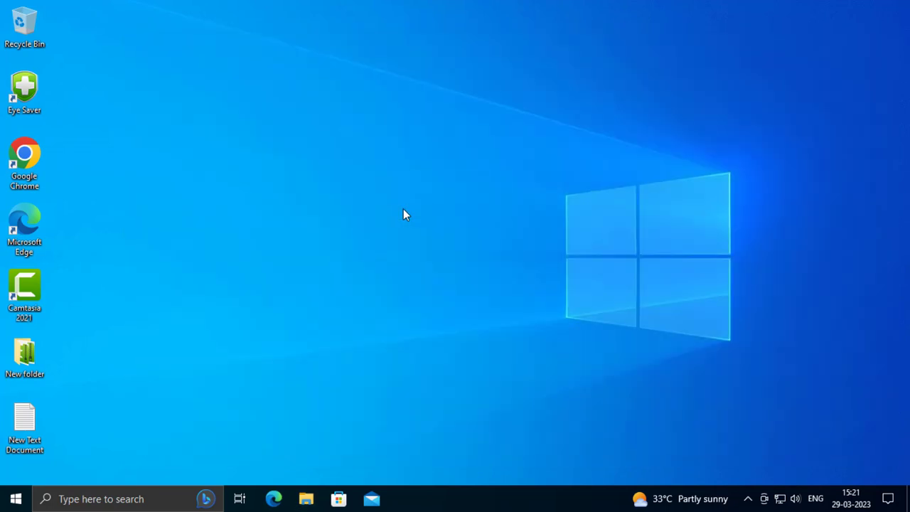
{"action": "right_click", "coordinate": [405, 214]}
{"action": "left_click", "coordinate": [424, 244]}
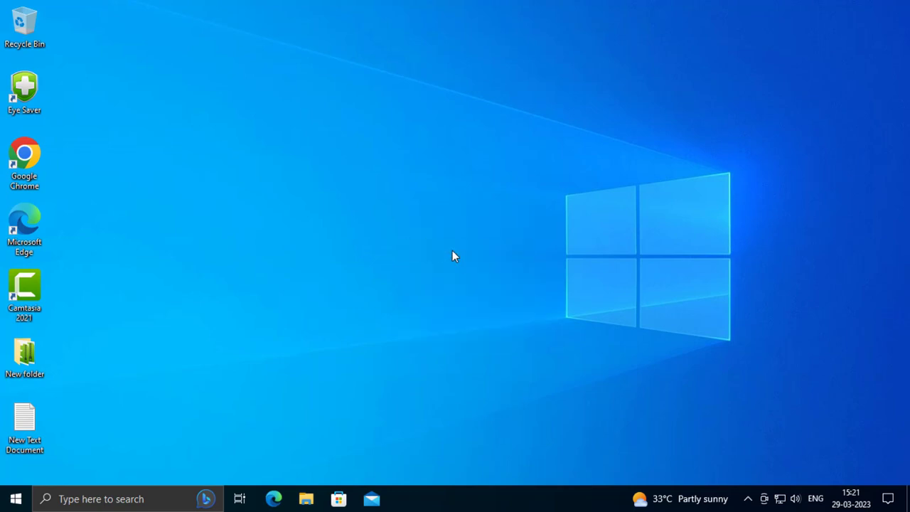